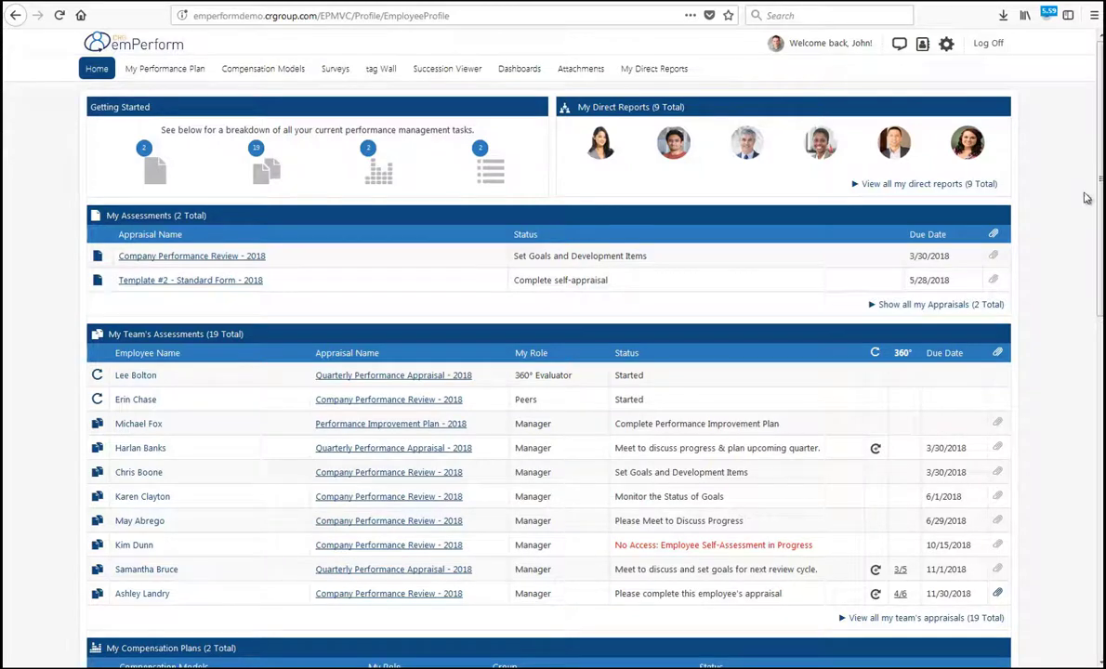
Step: Open the administrative assistant's full profile from her photo and place the cursor in the Write box
scroll(1102, 216, down, 8)
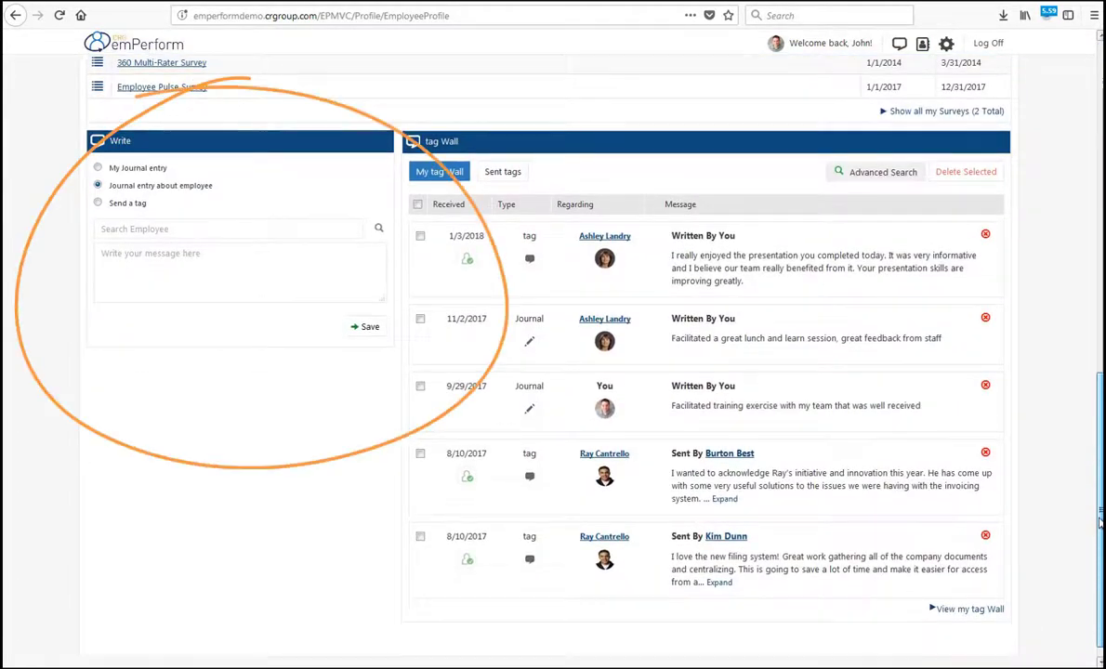
scroll(1103, 363, up, 2)
scroll(1103, 363, up, 6)
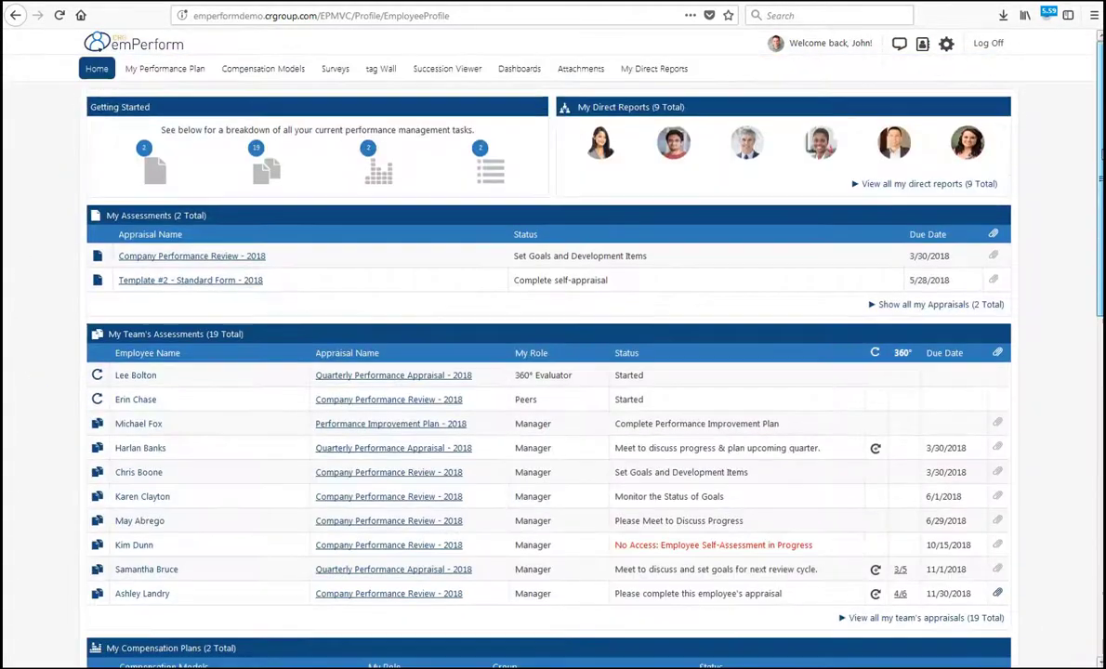
click(581, 144)
click(569, 322)
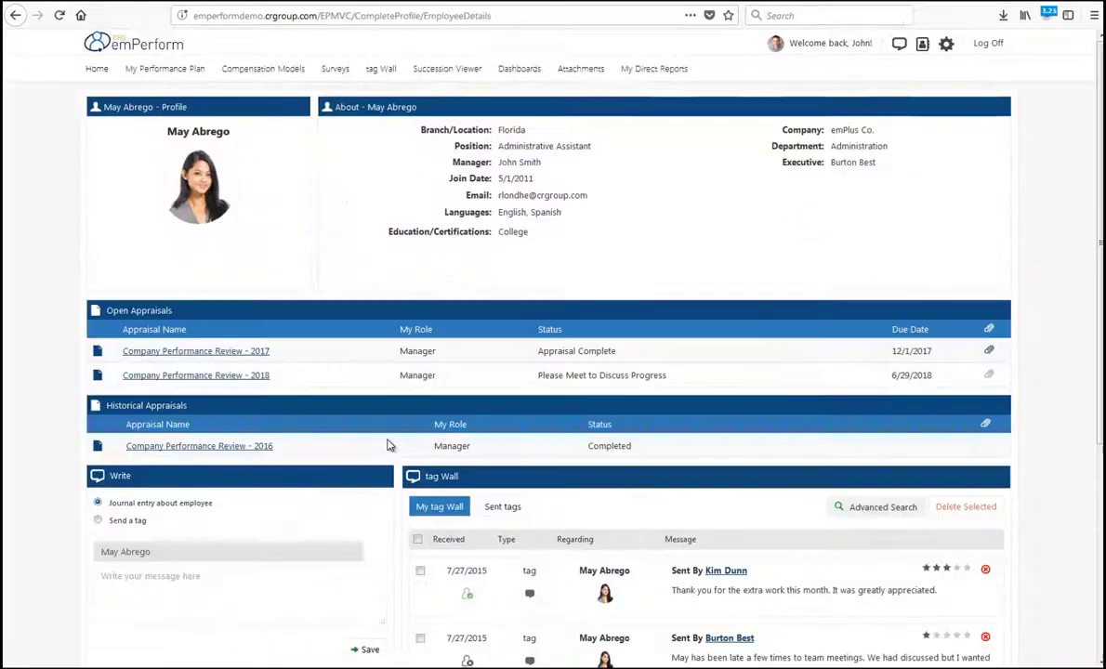
scroll(390, 447, down, 3)
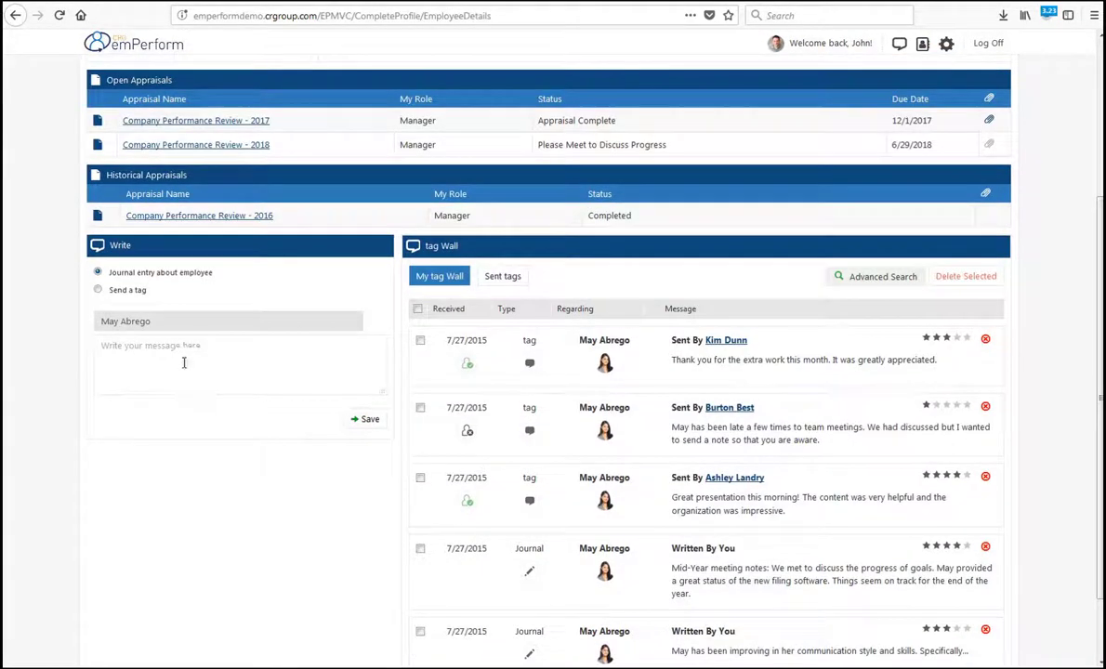
click(173, 337)
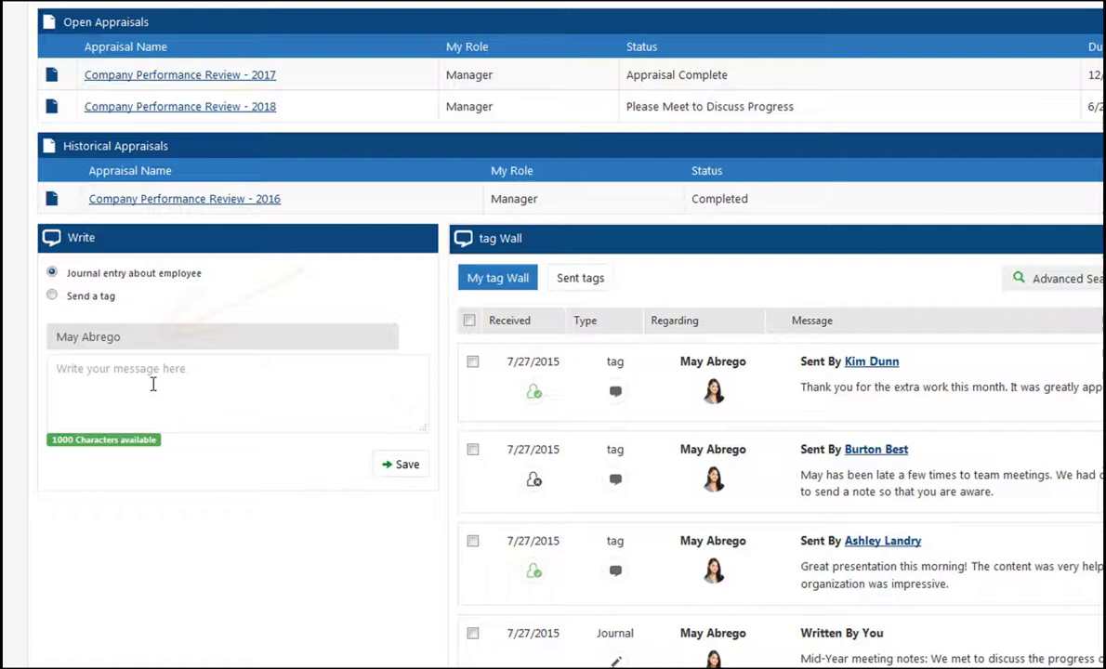
Step: Save the journal entry 'make a quick note', then a second entry 'meeting notes:'
text(make a quick note)
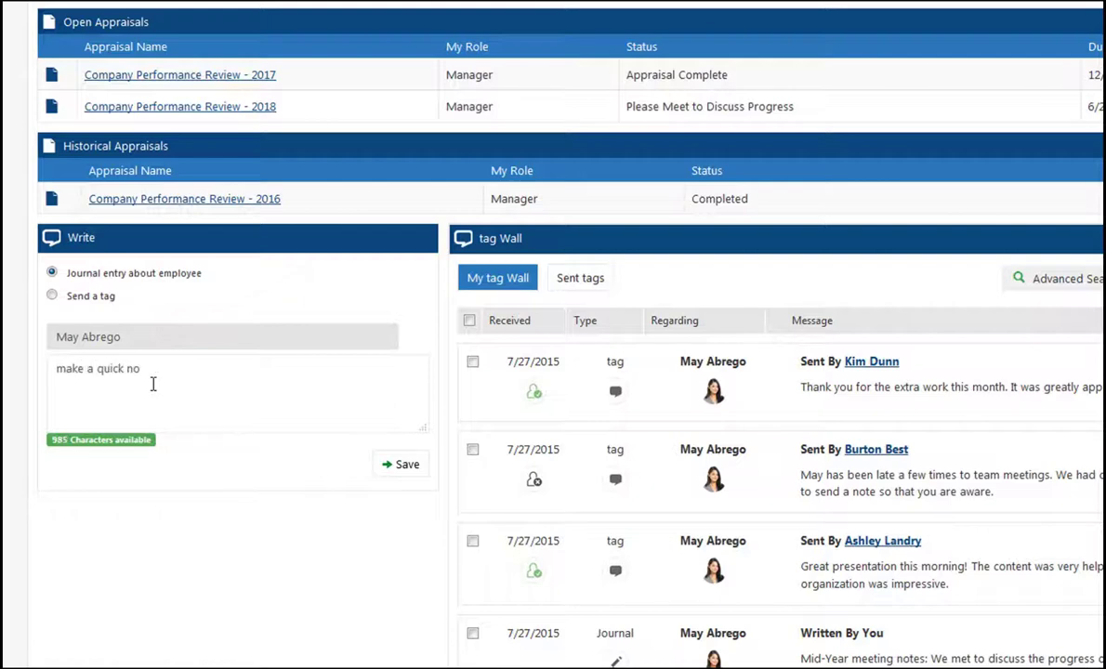
click(410, 473)
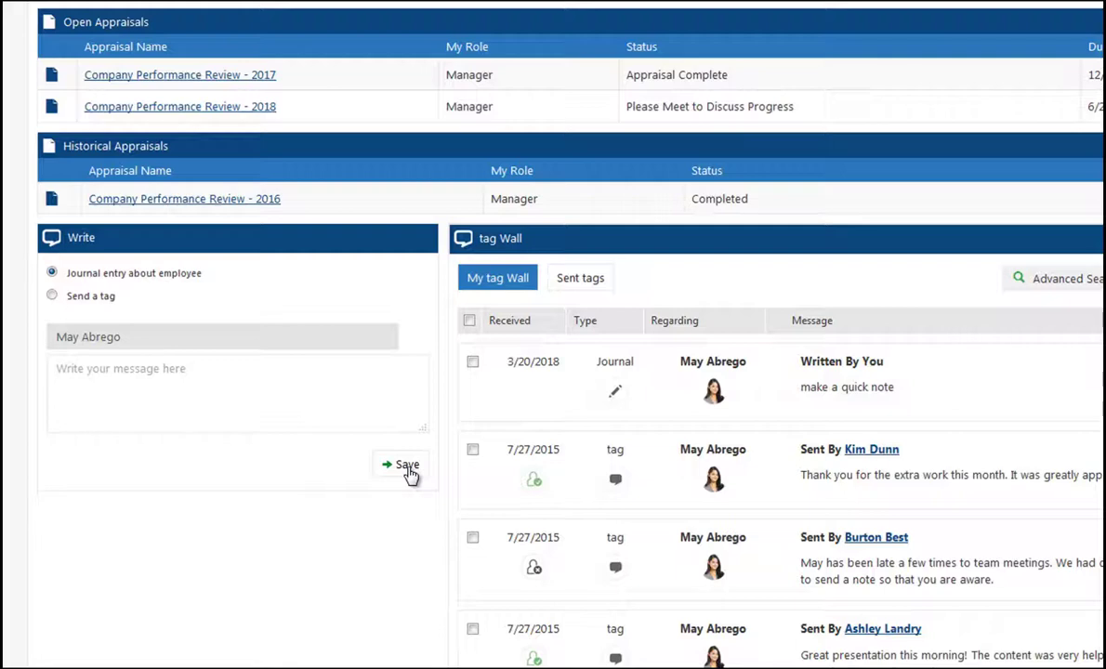
click(146, 394)
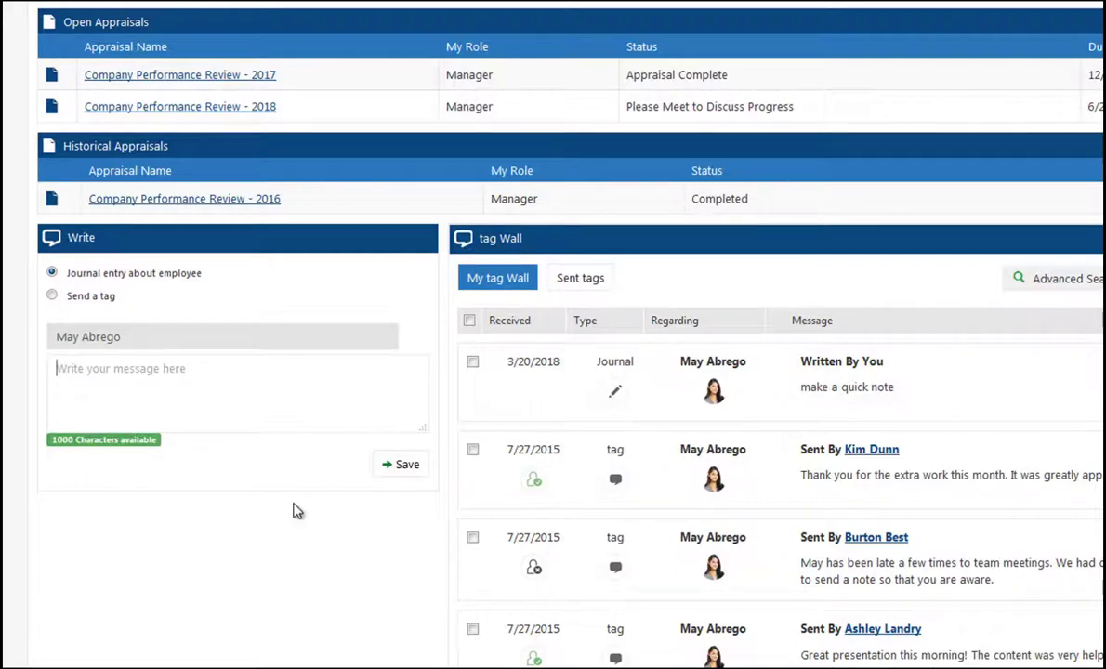
text(meeting)
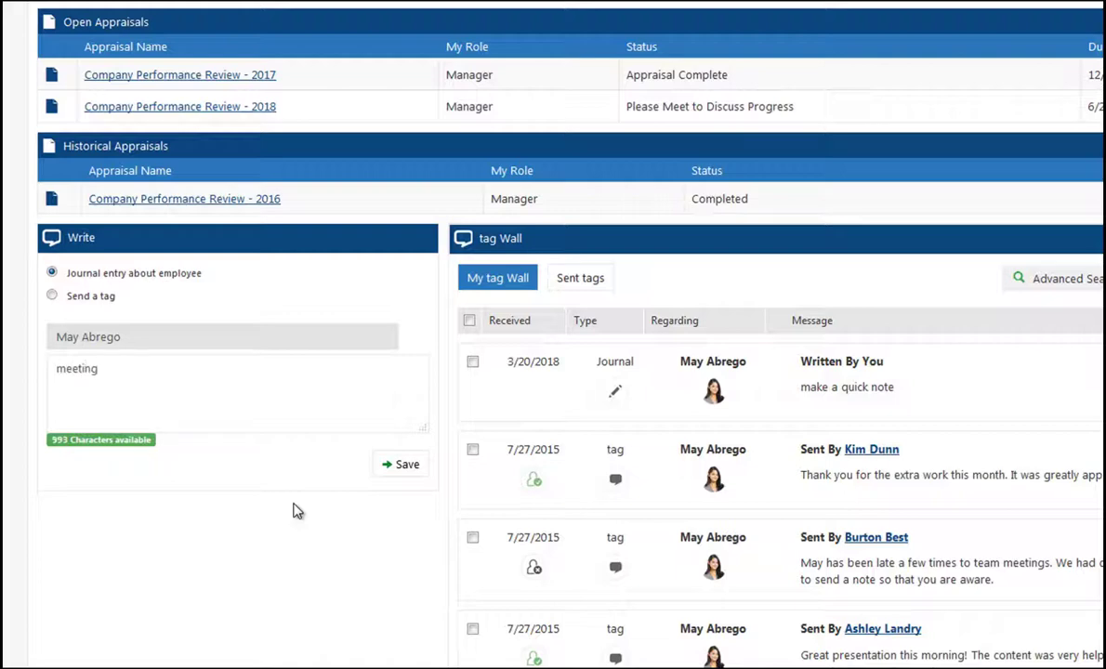
text( notes:)
click(402, 467)
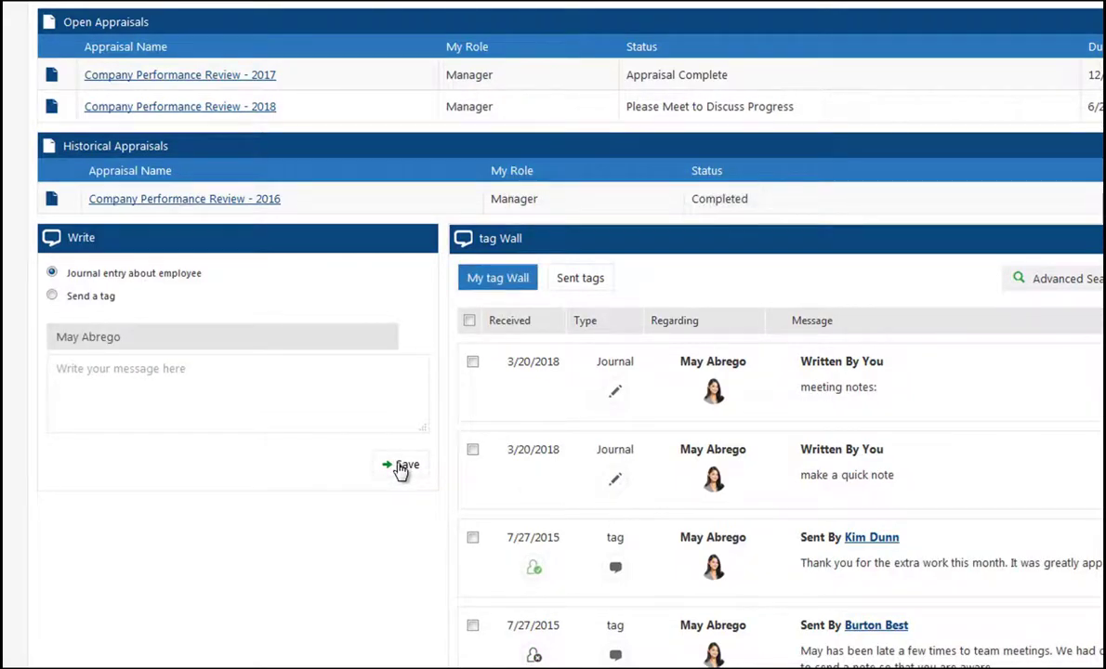
Step: Send a 'great work!' tag submitted to the employee
click(52, 295)
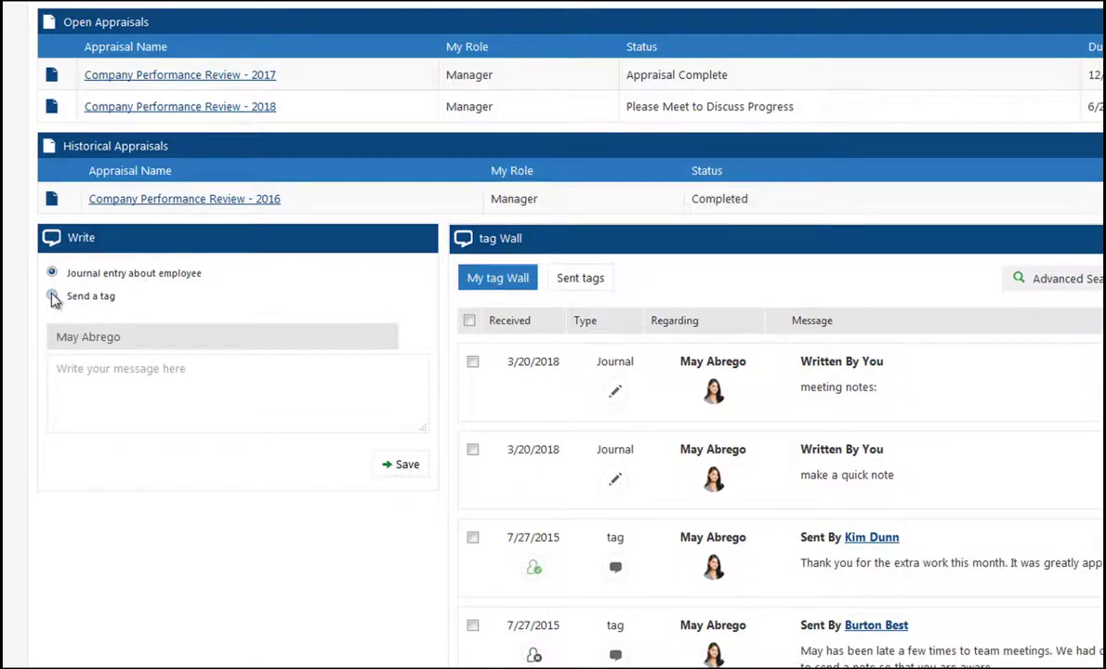
click(104, 368)
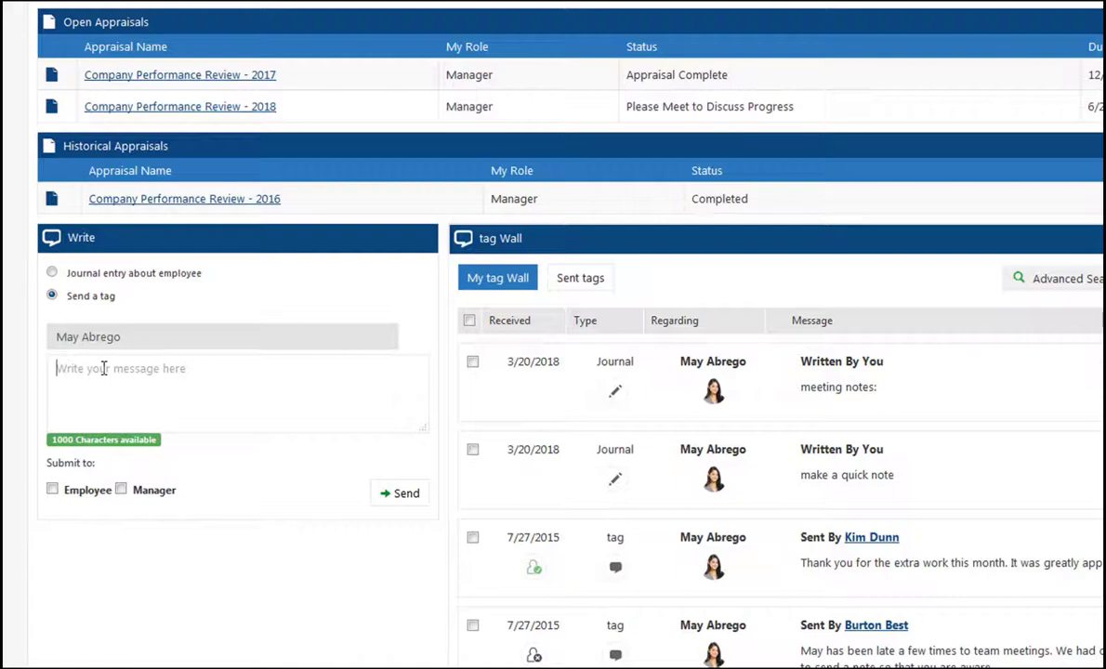
text(great work!)
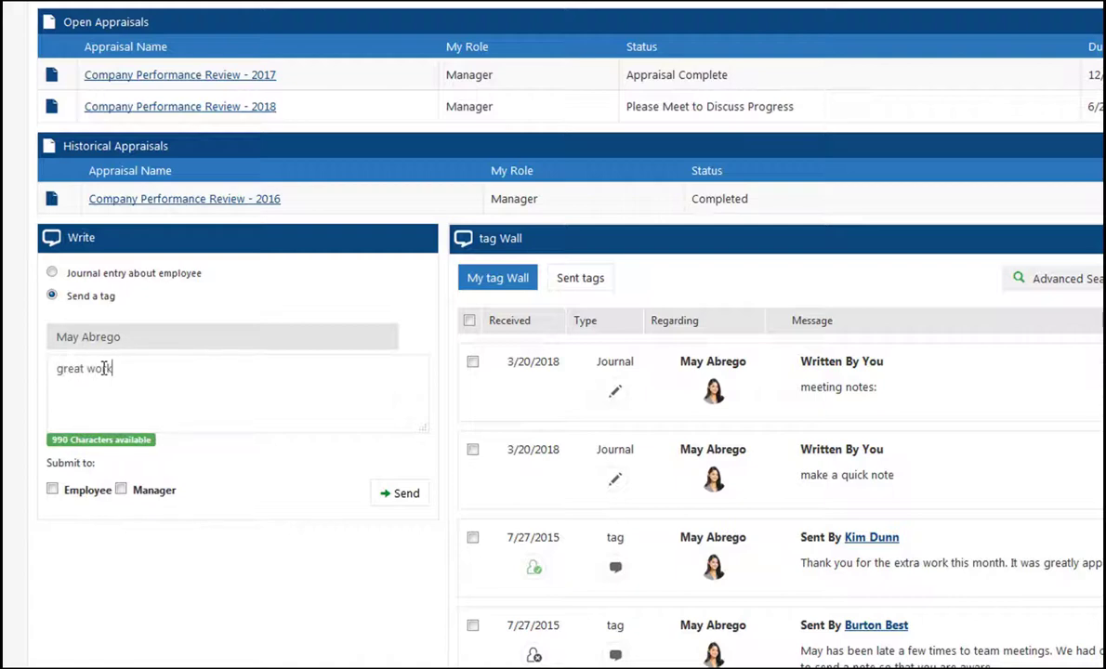
click(52, 490)
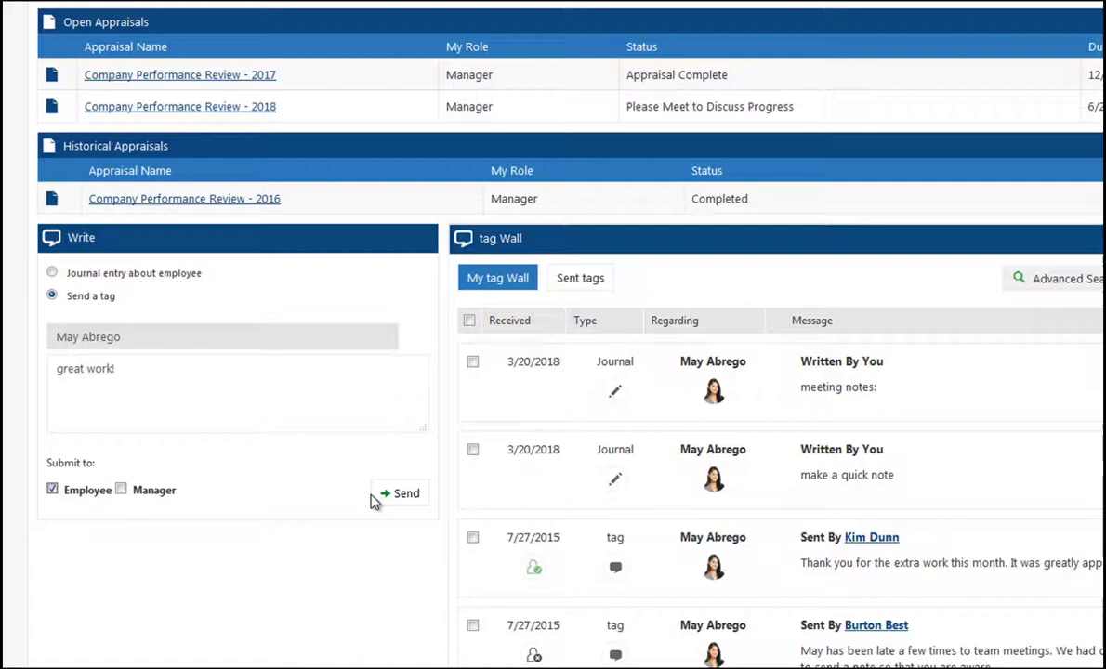
click(402, 499)
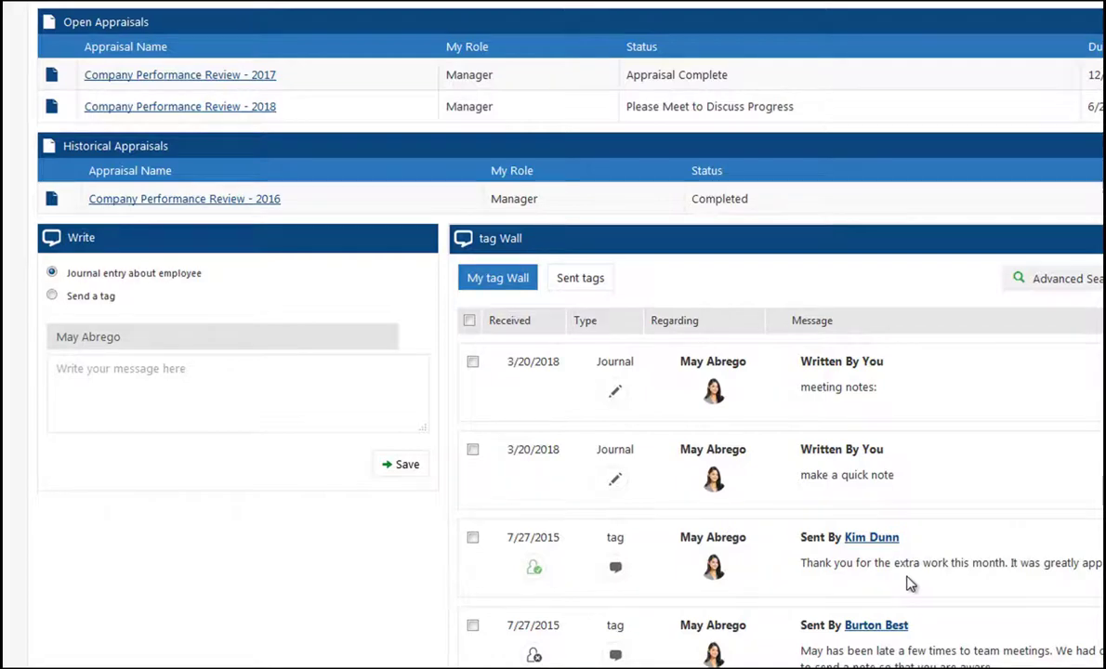
Step: Go to the tag Wall page from the top menu
scroll(911, 583, up, 3)
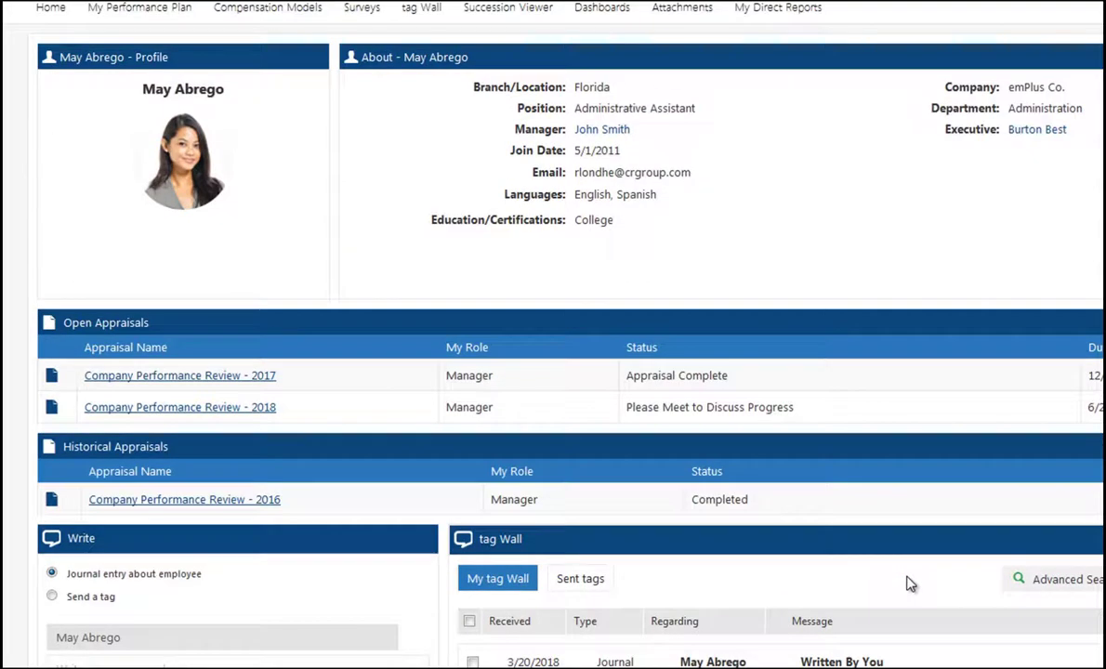
click(421, 11)
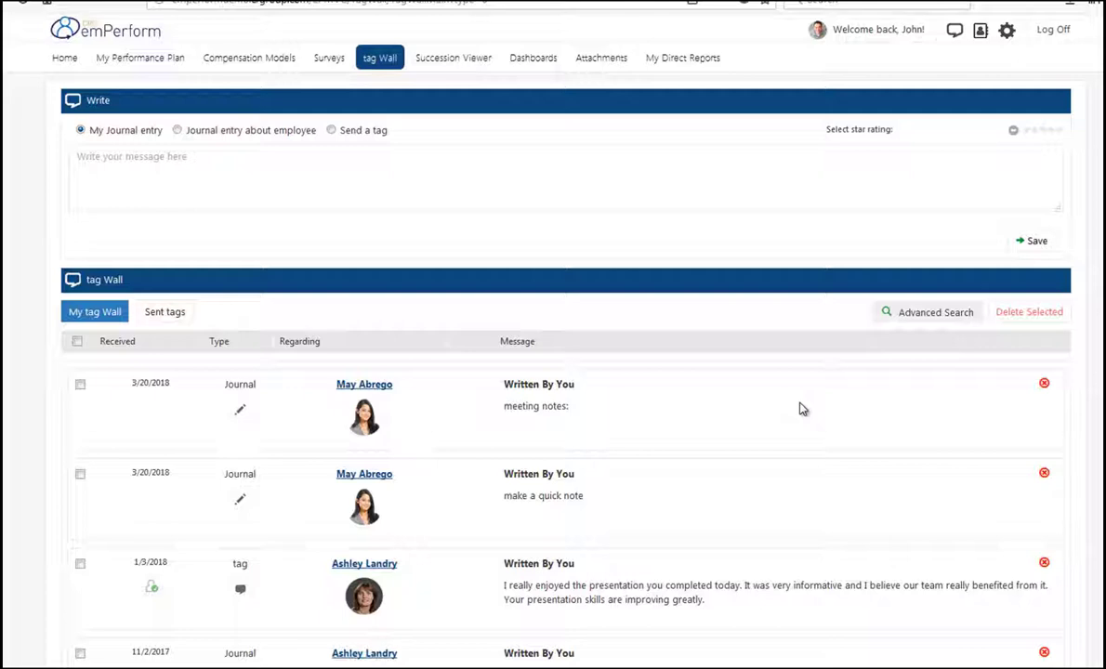
scroll(803, 409, down, 3)
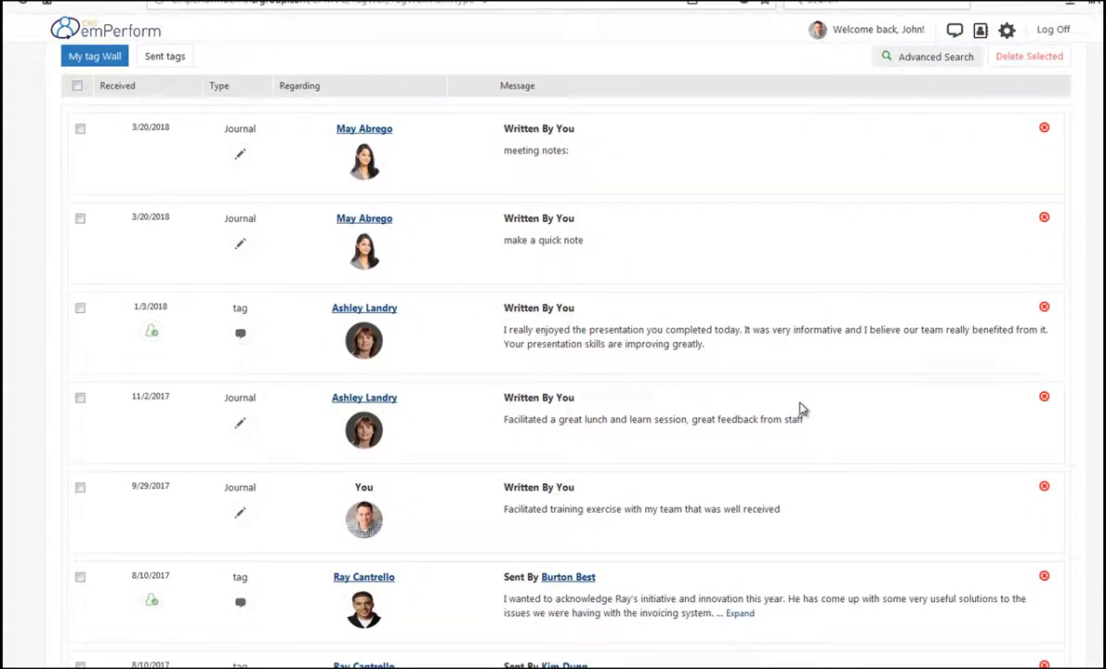
scroll(800, 410, down, 1)
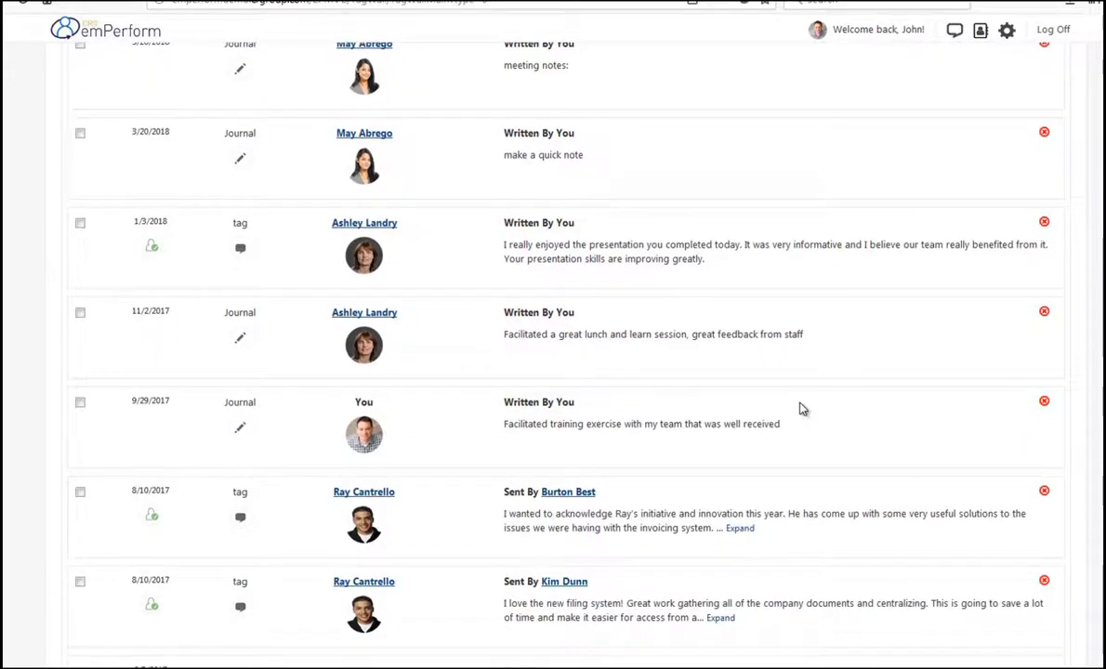
scroll(800, 410, up, 3)
Step: Show the Advanced Search filters, checking the Date range choices and the Regarding field
click(916, 227)
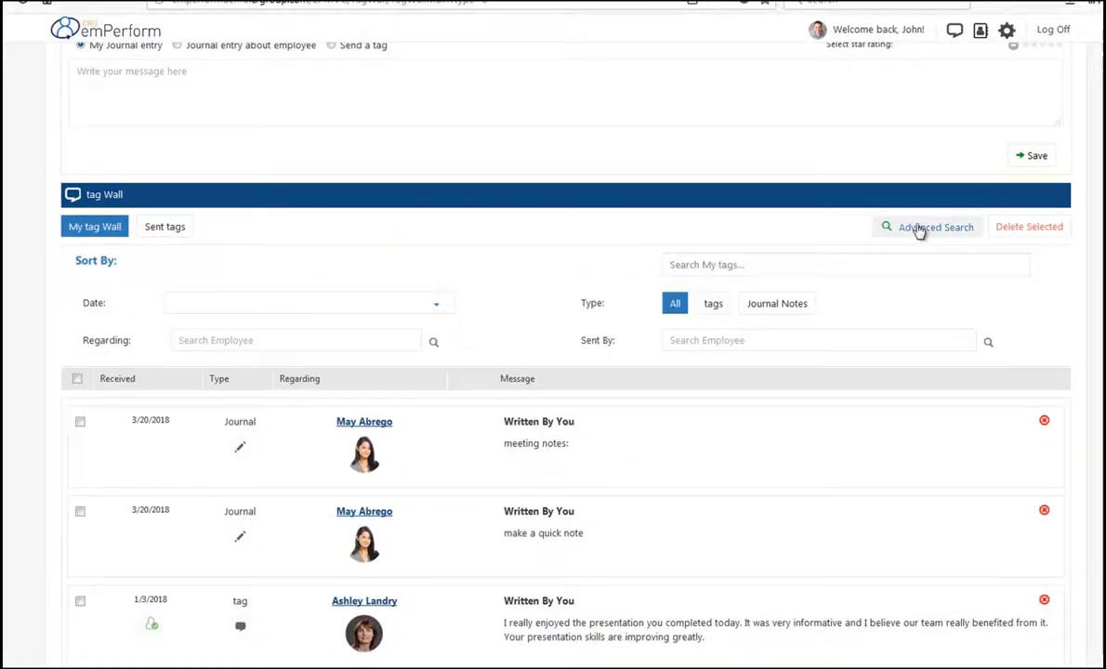
click(440, 312)
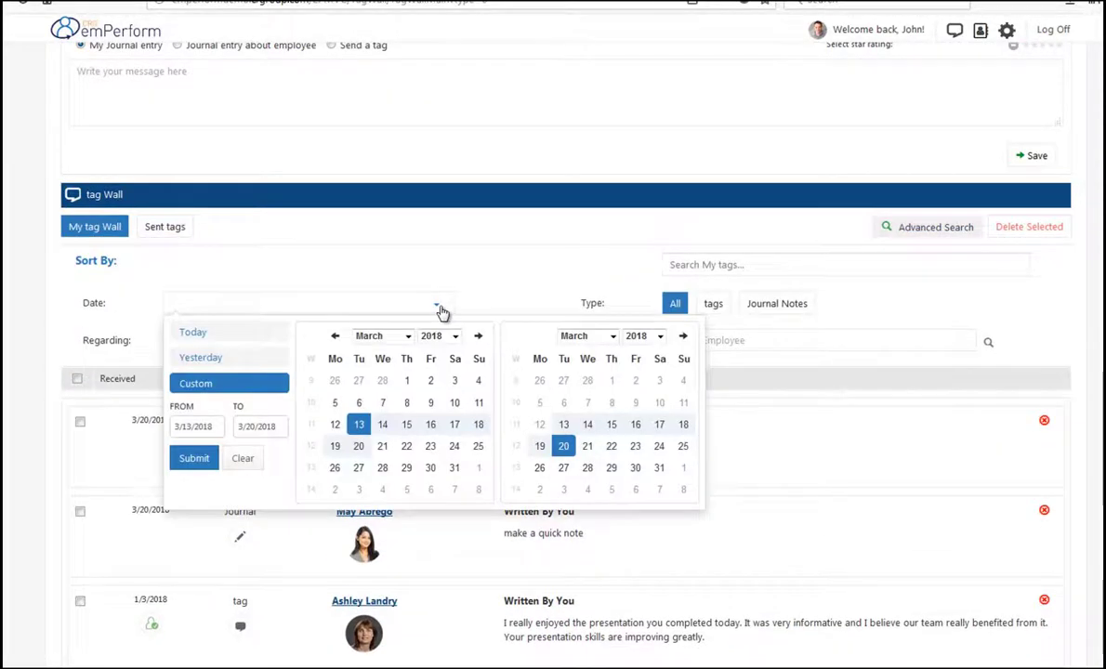
click(493, 295)
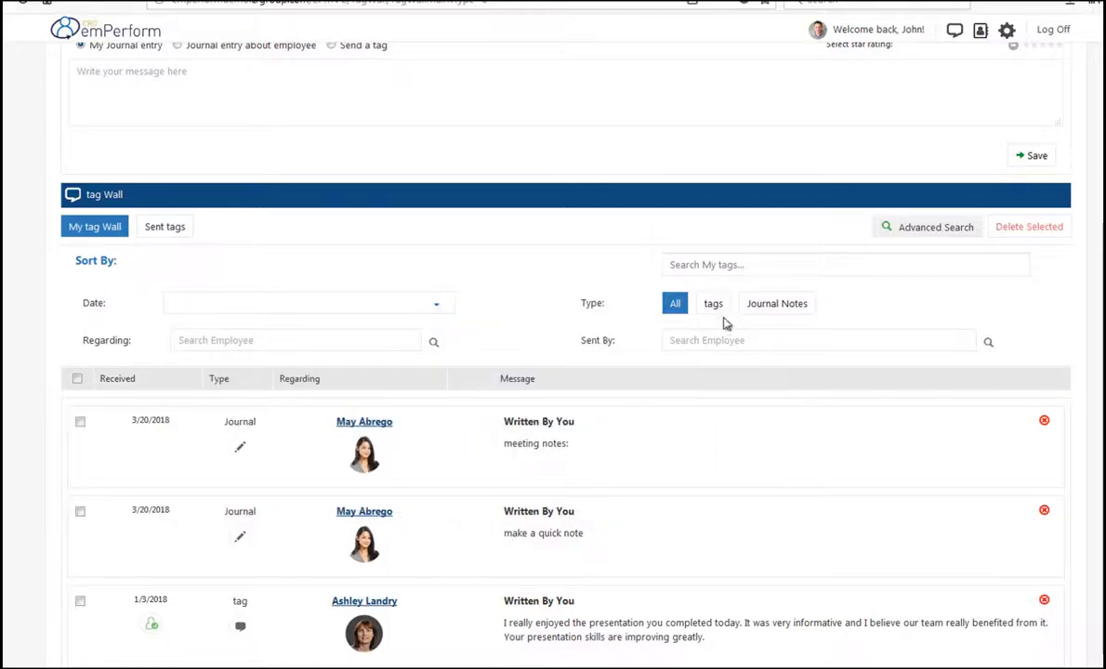
click(179, 340)
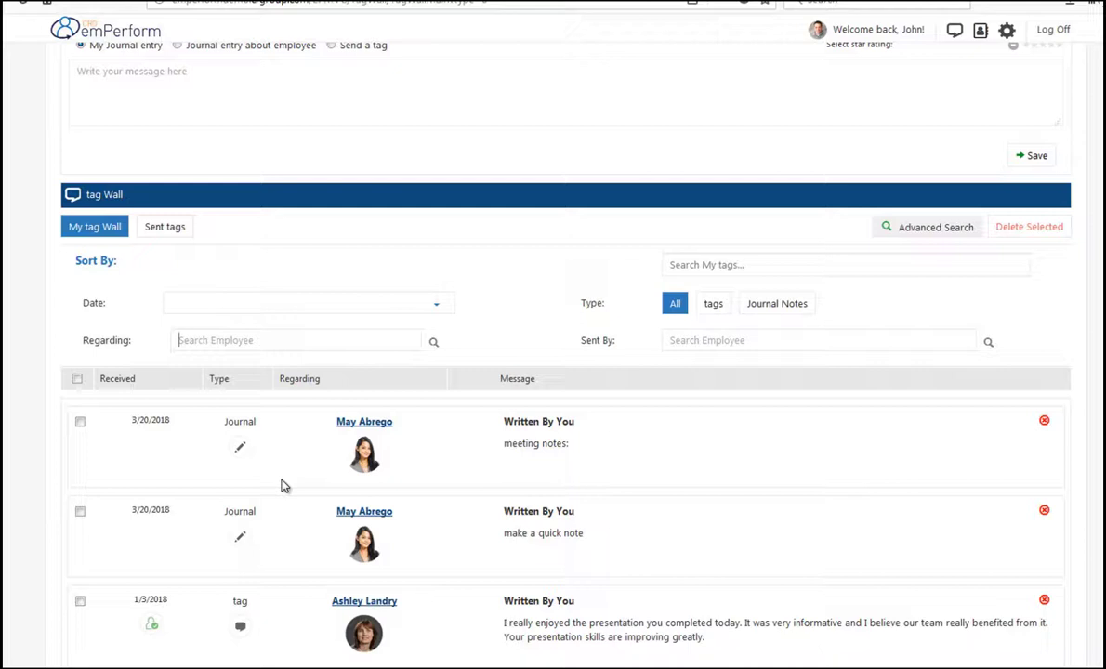
scroll(283, 486, up, 1)
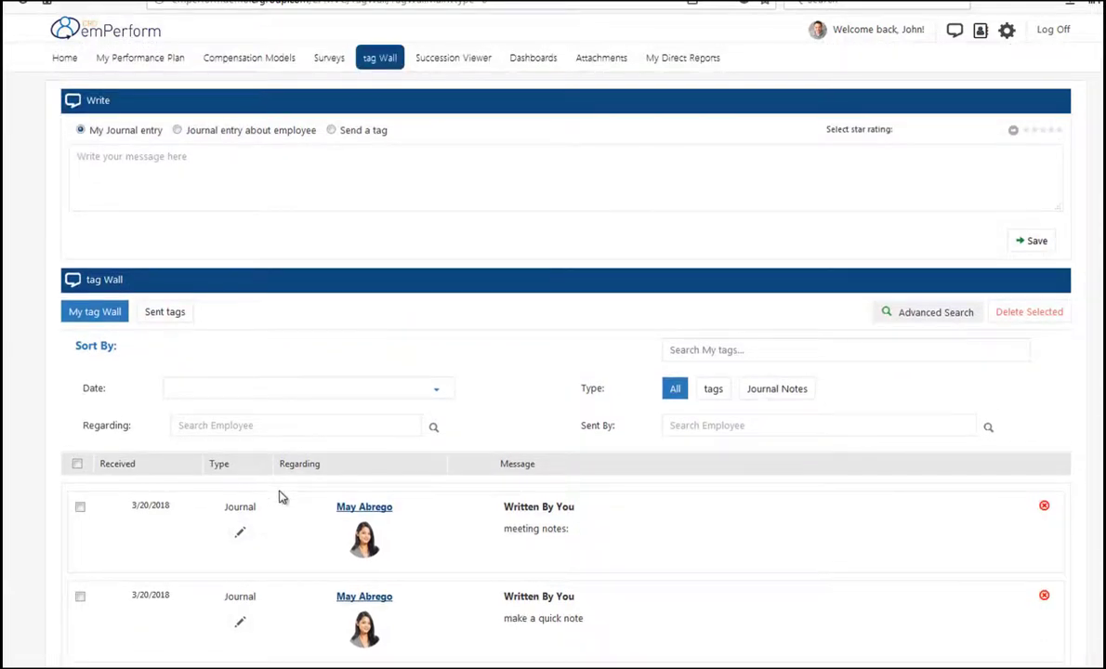
Step: Switch to Send a tag and pick the recipient employee from the employee list
click(100, 157)
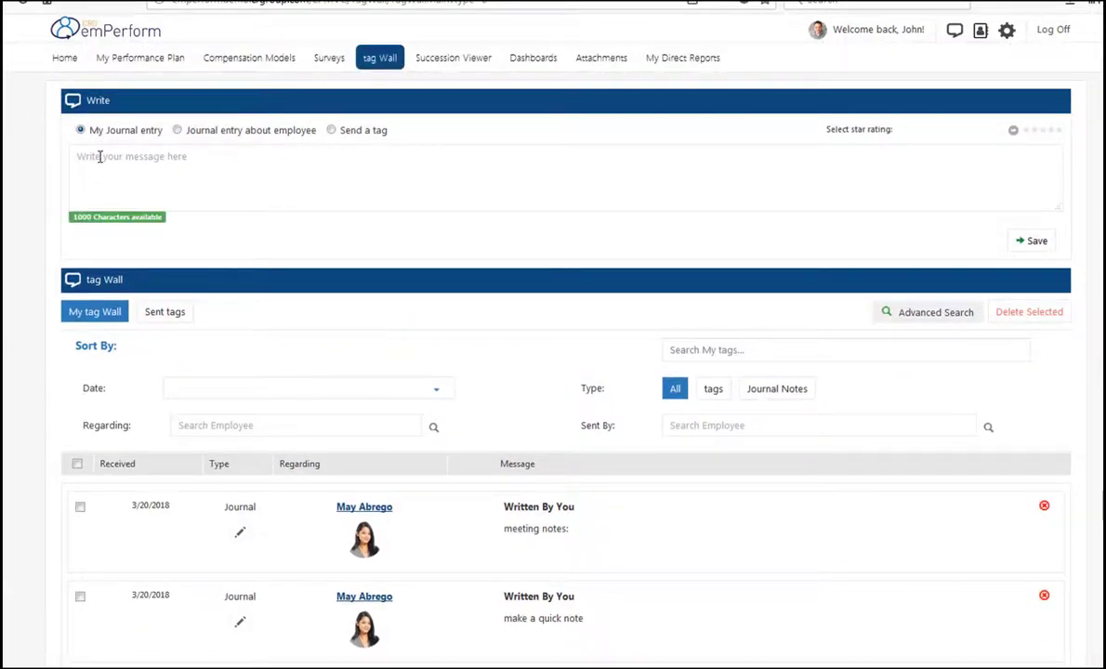
click(178, 131)
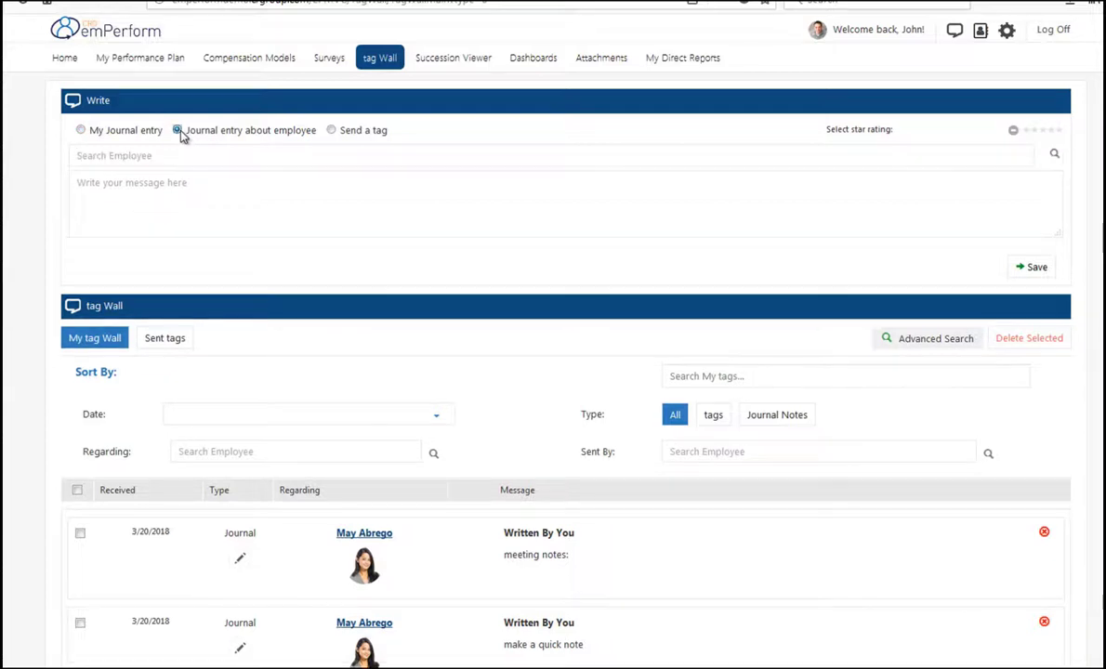
click(174, 154)
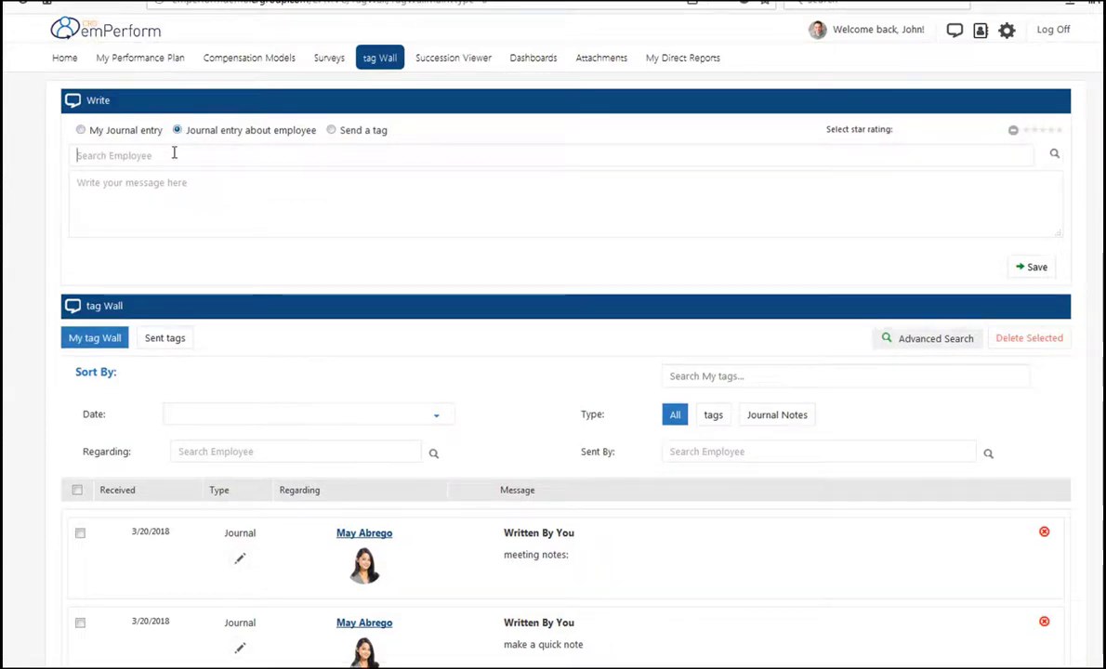
click(331, 130)
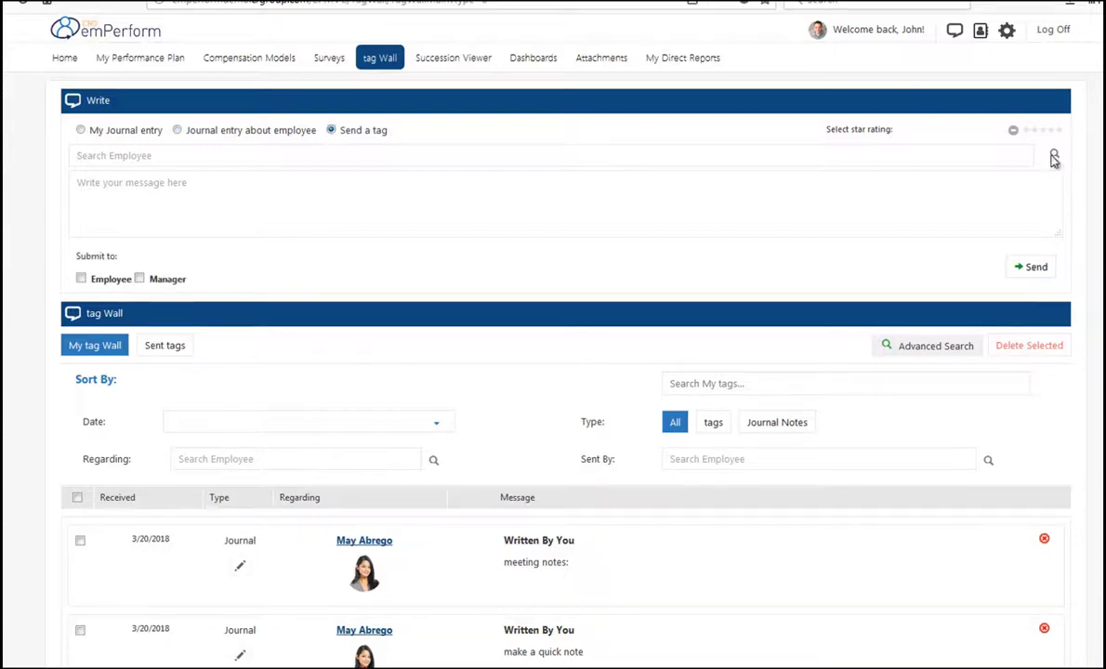
click(1054, 156)
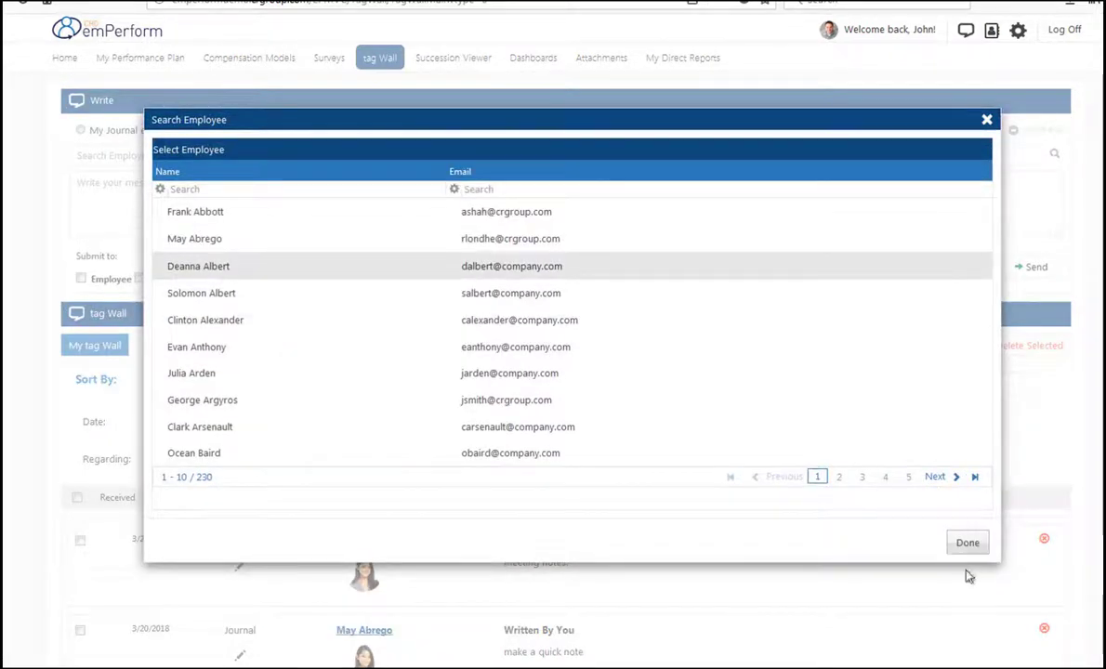
click(967, 544)
click(151, 184)
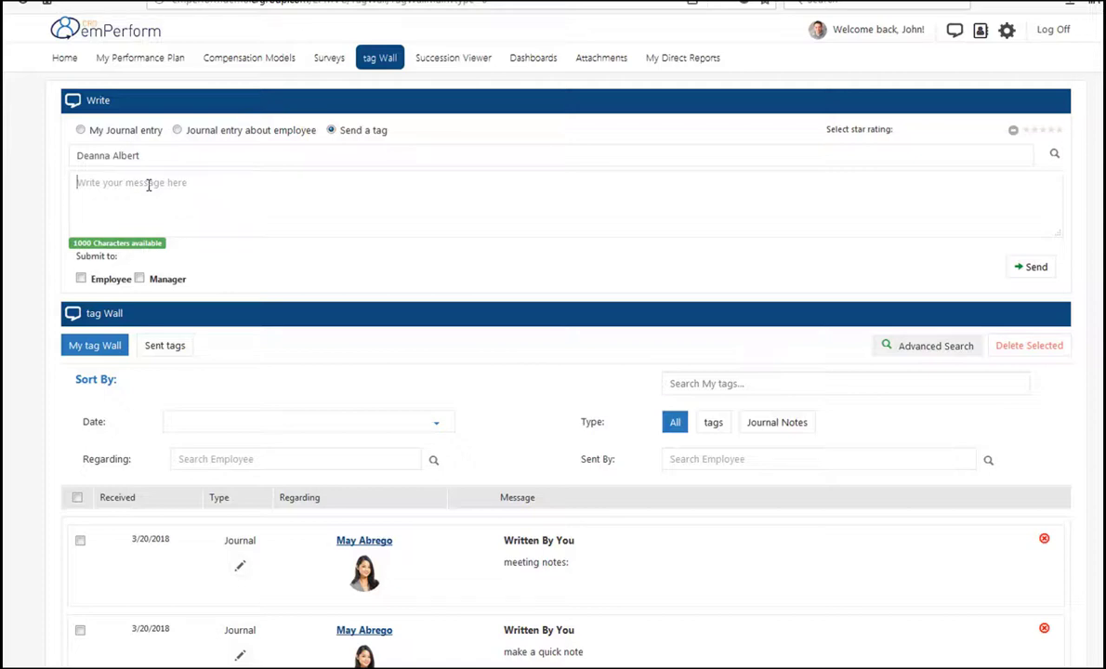
Step: Send the tag 'thank you for the extra work!', shared with the employee
text(thank you for the)
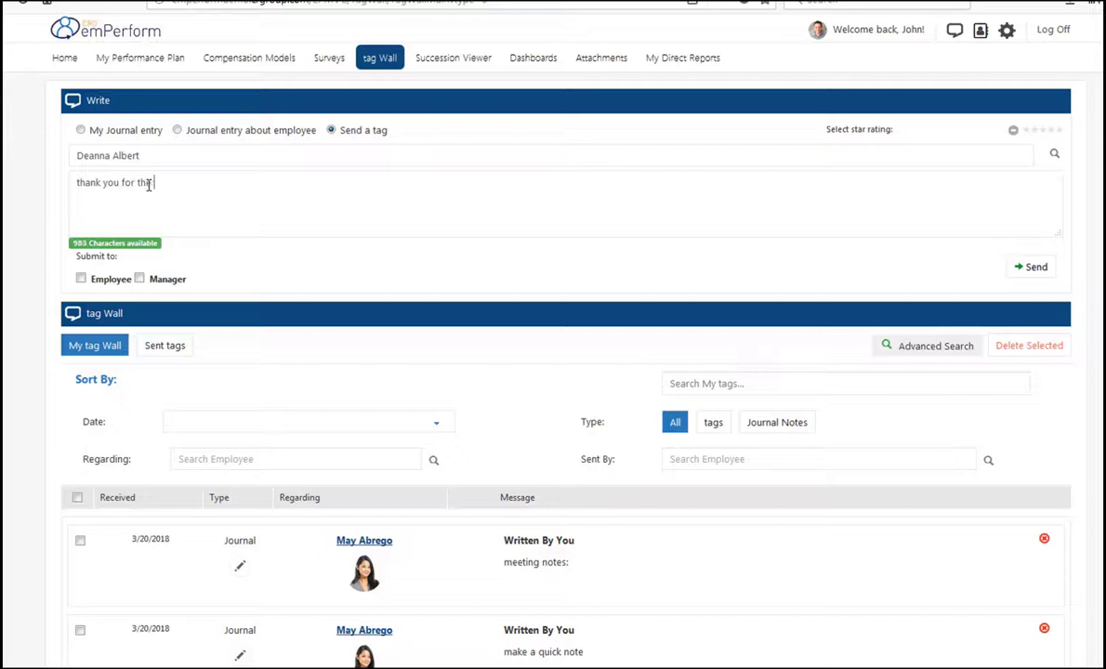
text( extra work!)
click(81, 278)
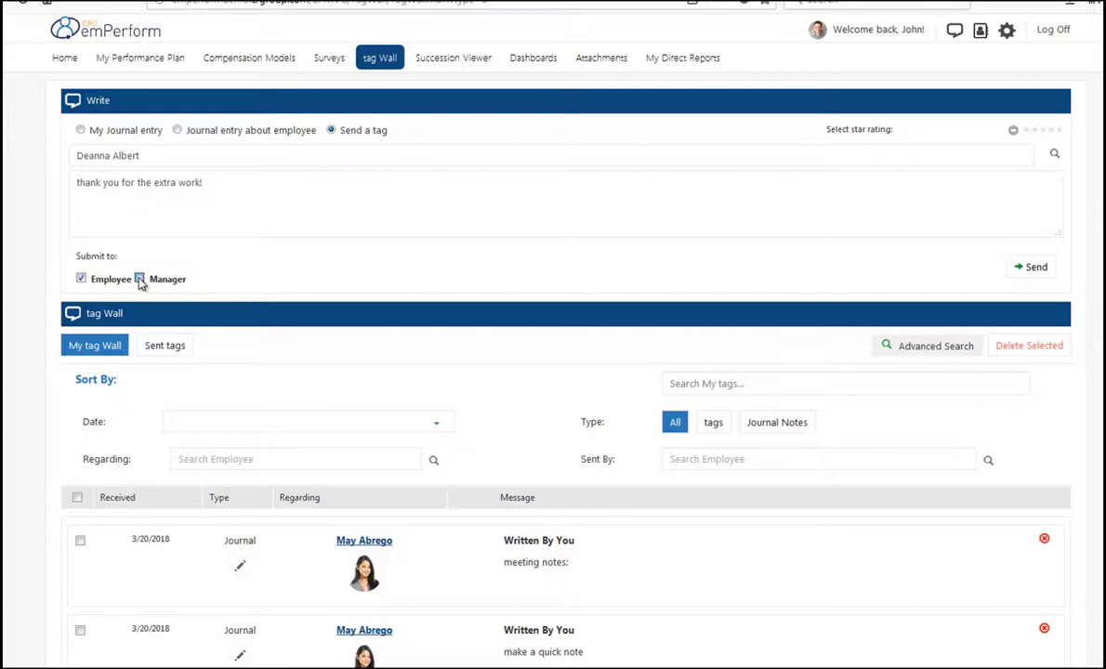
click(1042, 270)
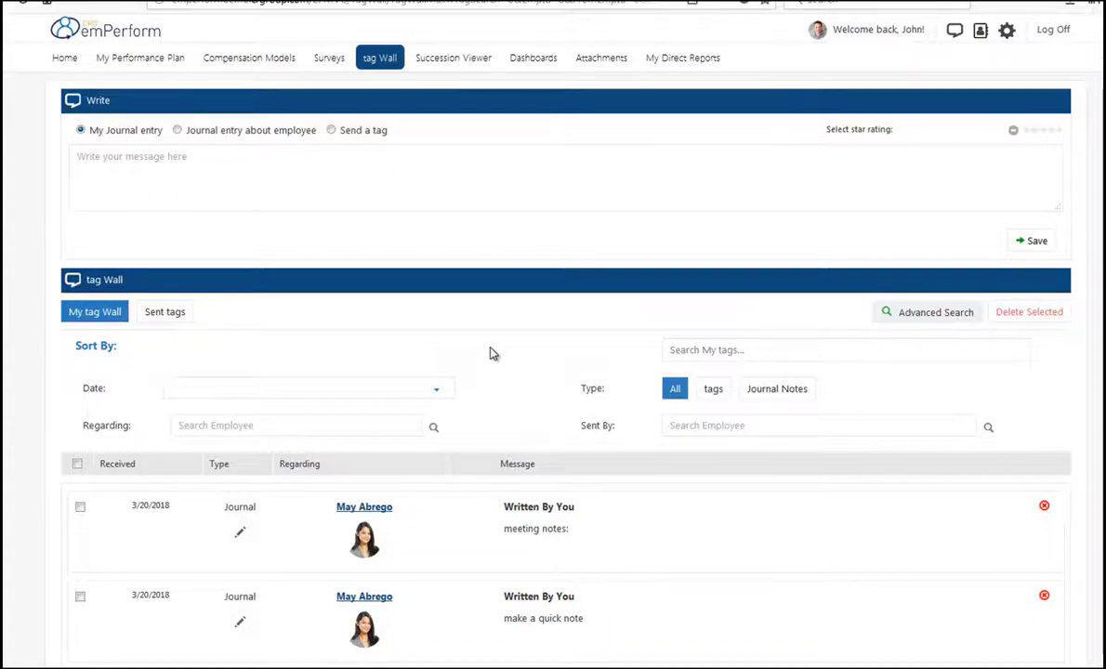
scroll(493, 353, down, 4)
scroll(493, 353, down, 3)
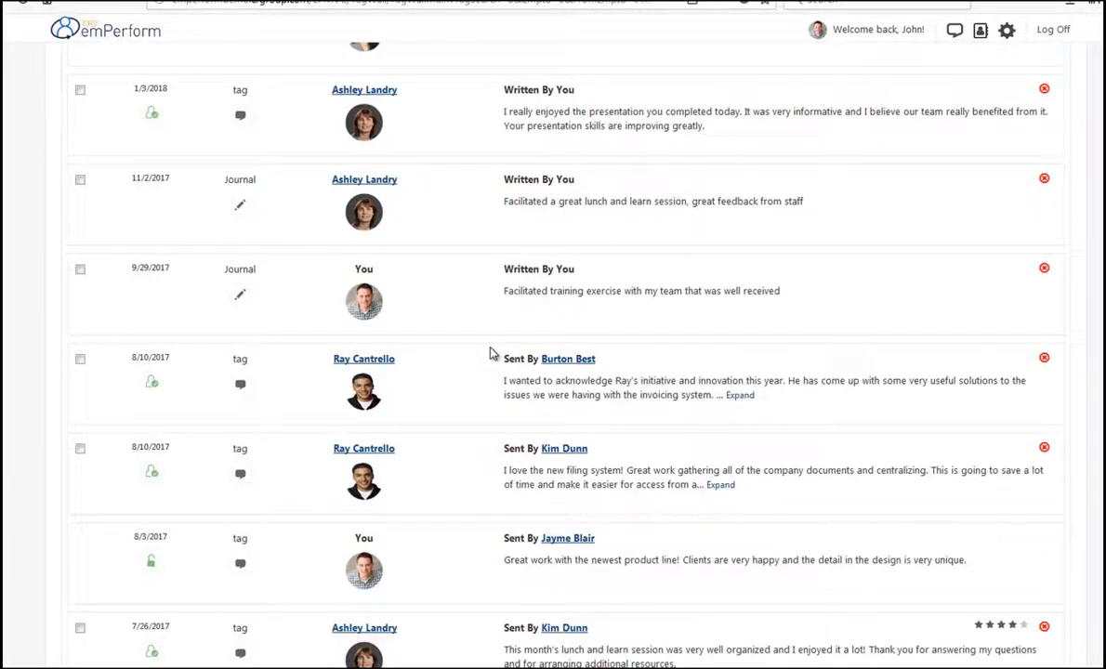
scroll(493, 354, down, 2)
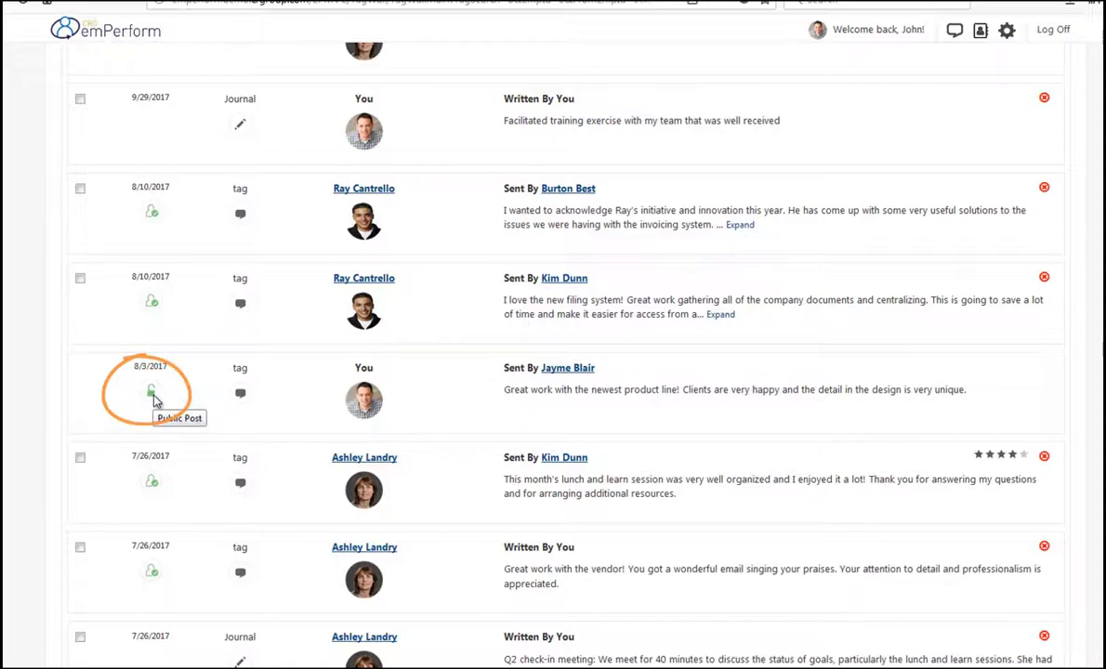
scroll(556, 521, up, 8)
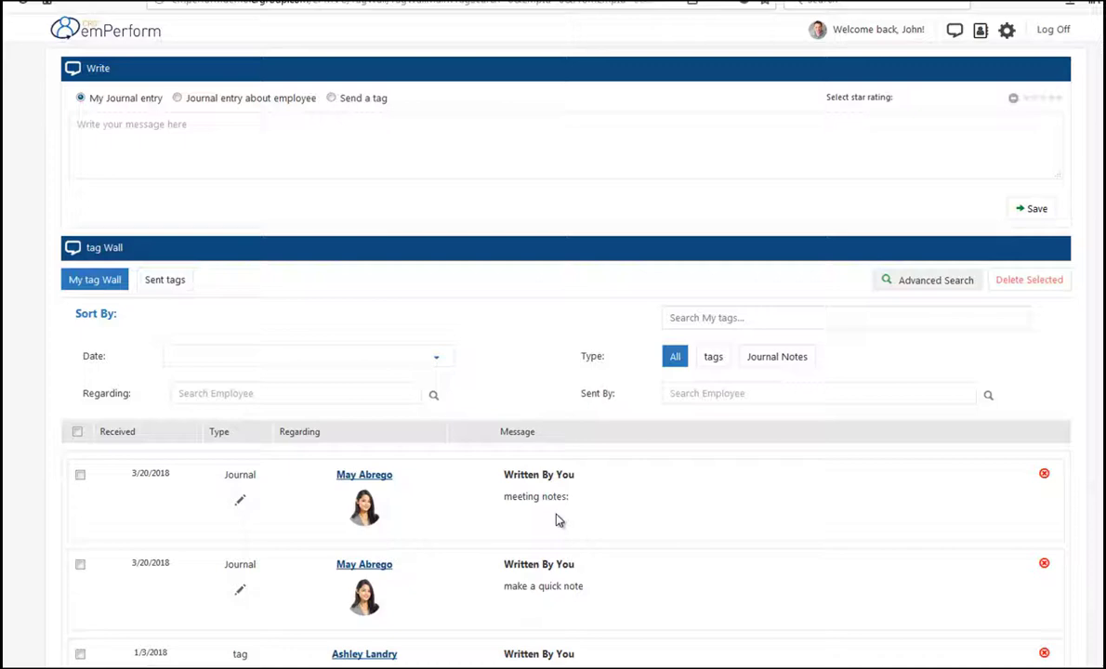
scroll(556, 520, up, 1)
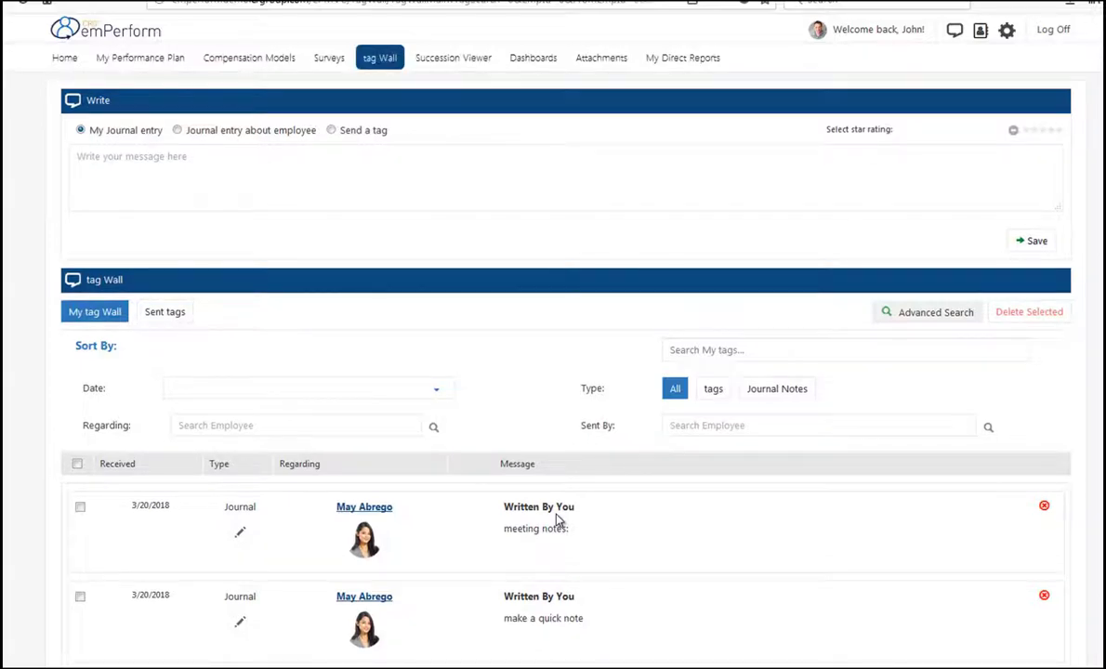
Step: From Home, open the employee's Company Performance Review - 2018 at the Communication competency
click(65, 62)
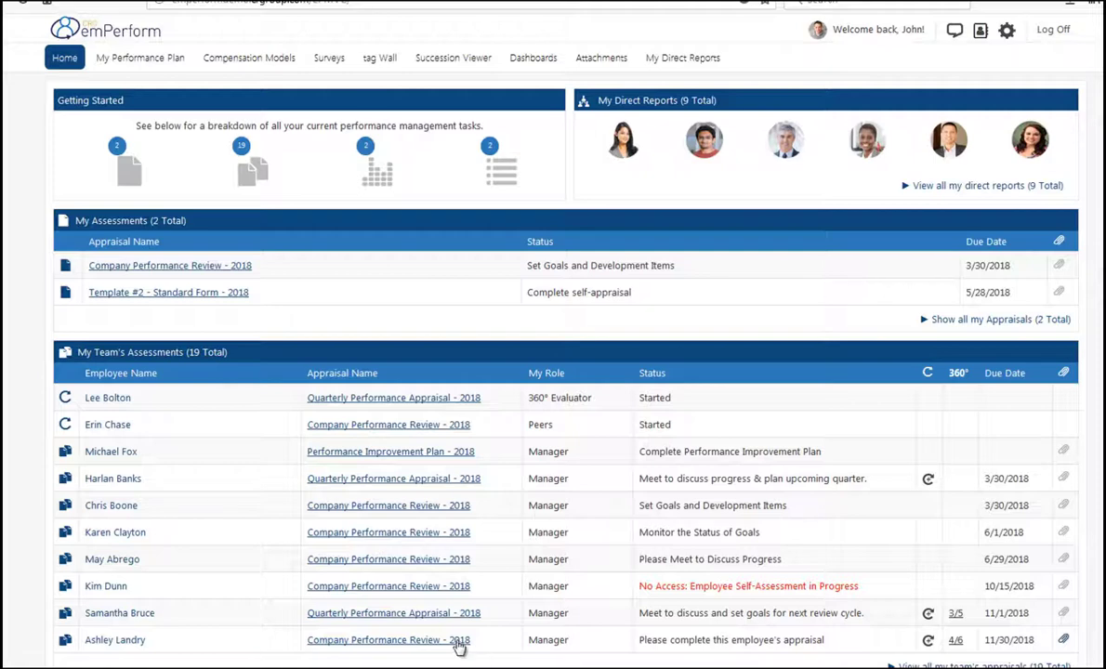
click(457, 643)
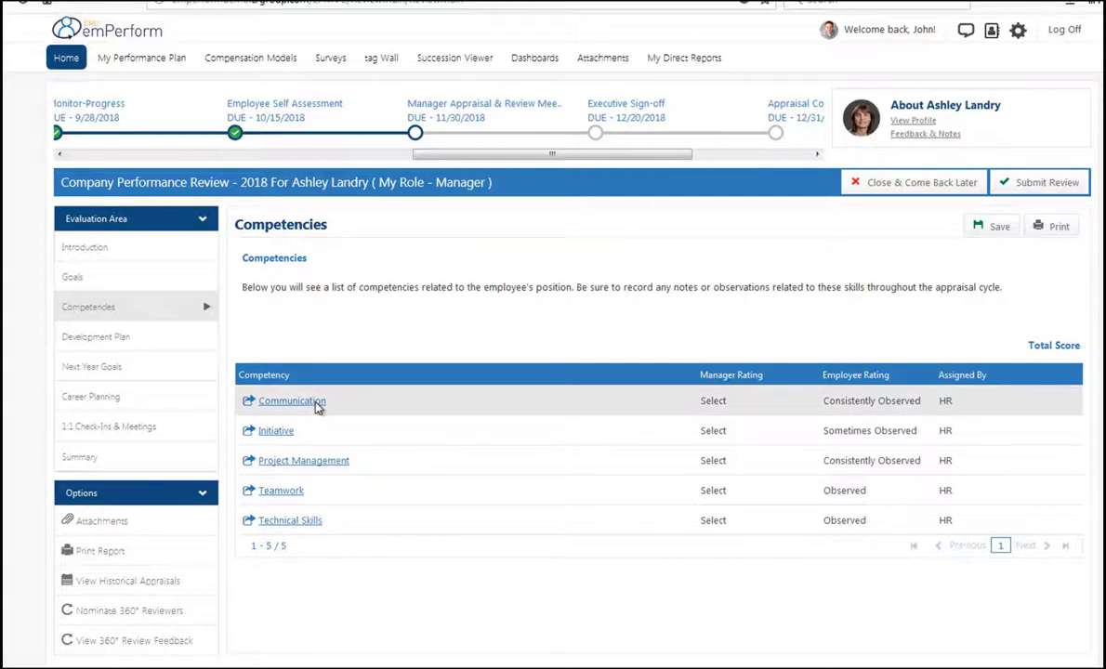
click(316, 405)
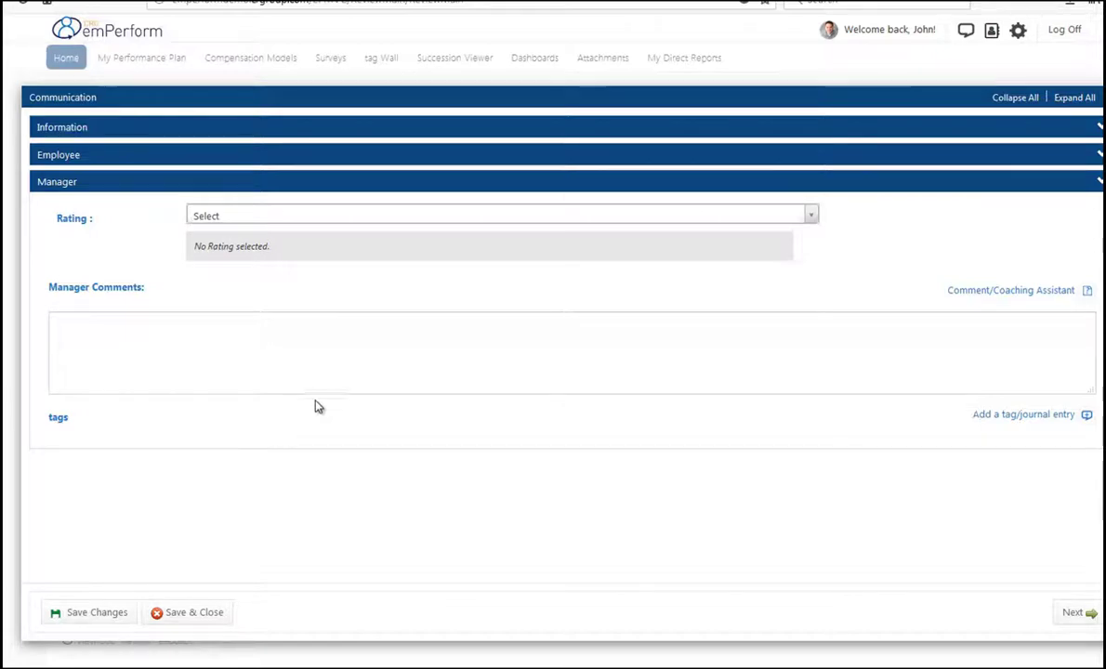
Step: Set the Communication competency rating to Observed
click(239, 216)
click(240, 279)
click(202, 343)
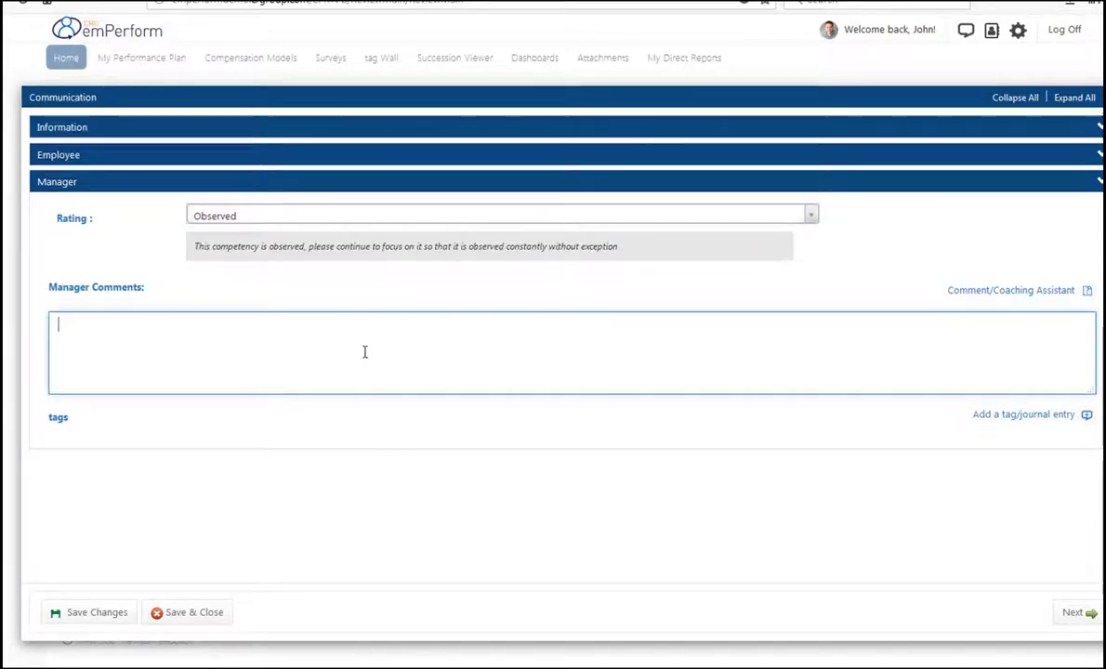
Step: Attach the 1/3/2018 presentation tag and 11/2/2017 lunch-and-learn tag as evidence
click(996, 420)
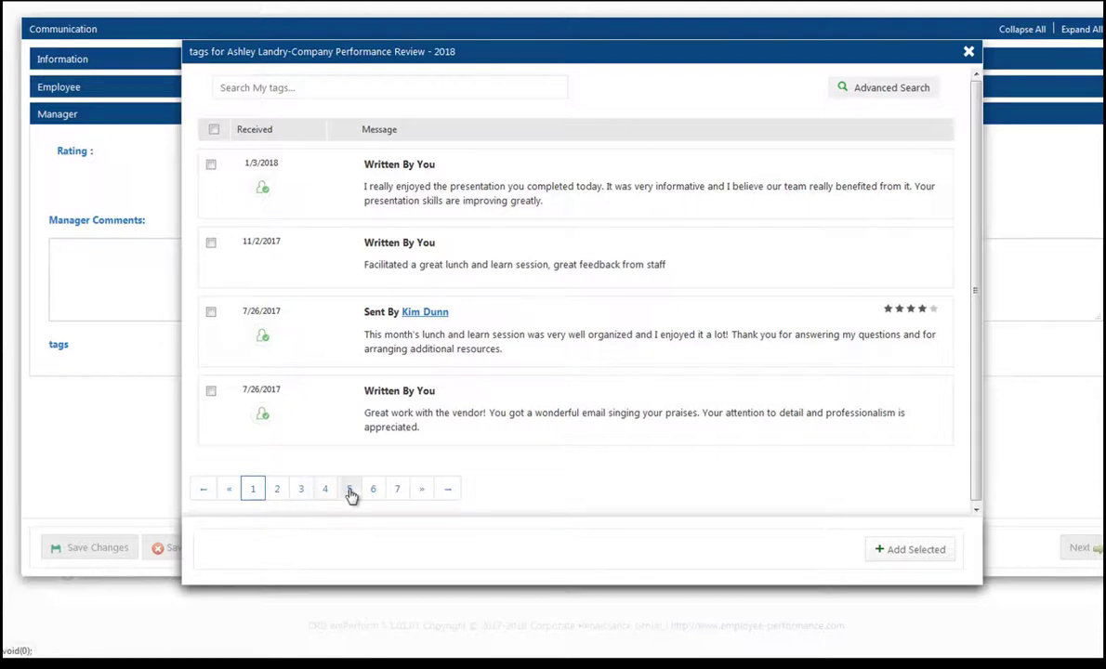
click(310, 90)
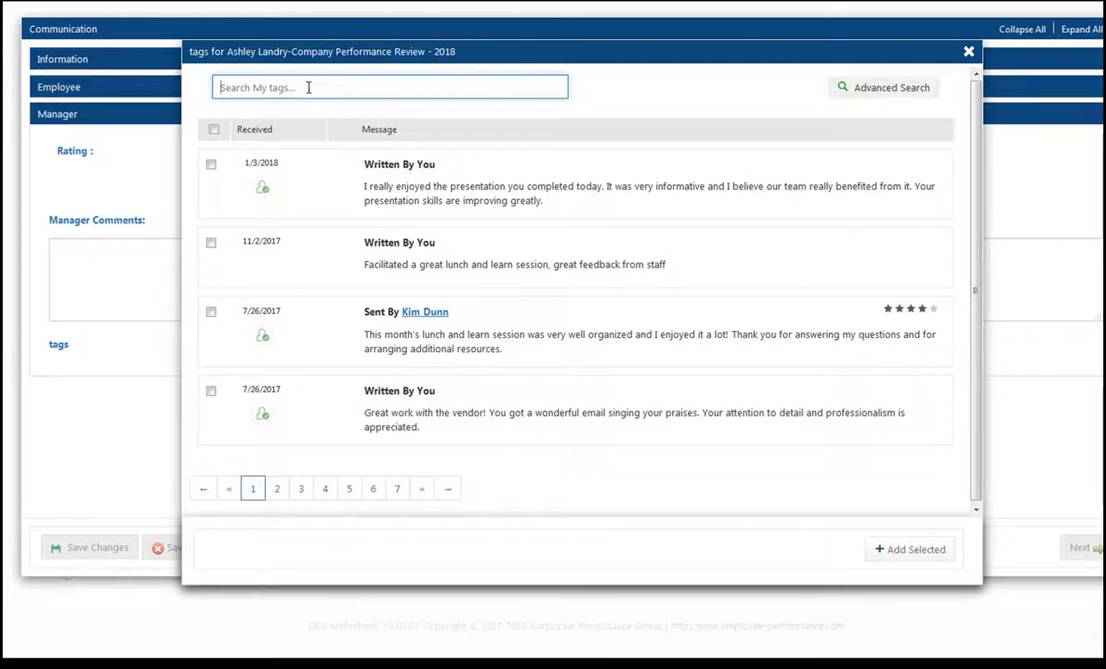
click(212, 166)
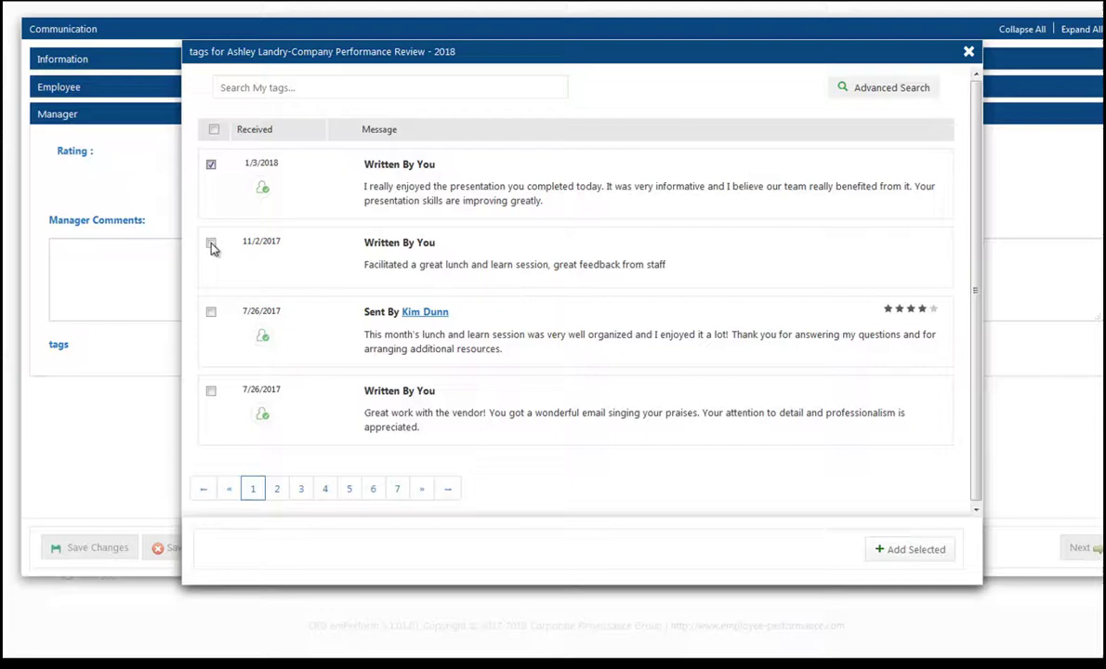
click(211, 242)
click(904, 549)
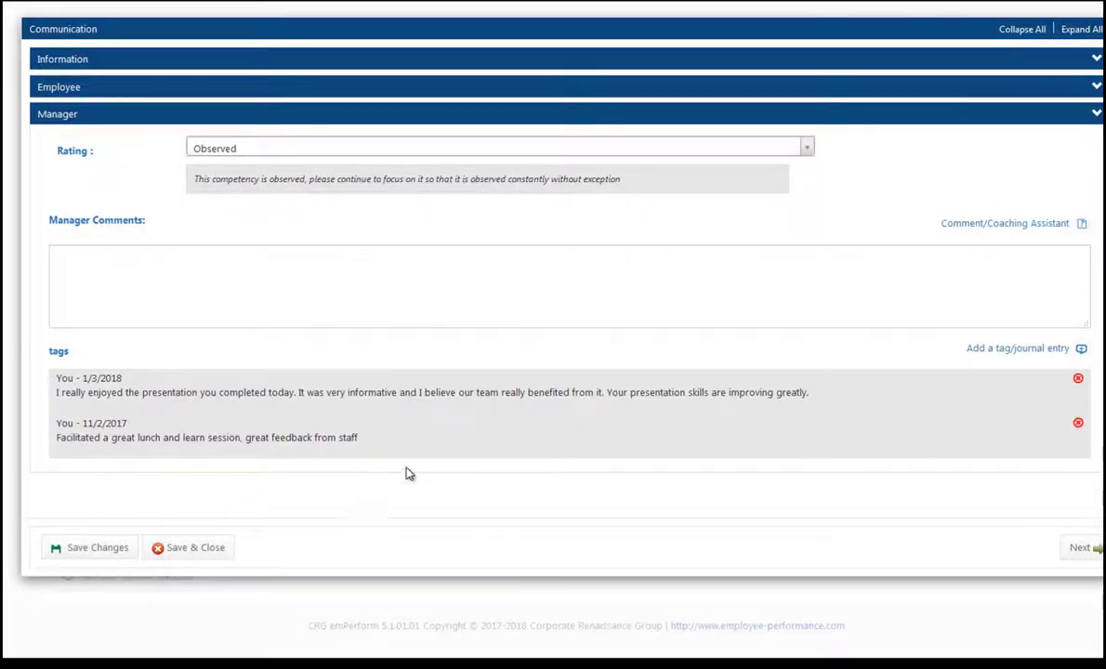